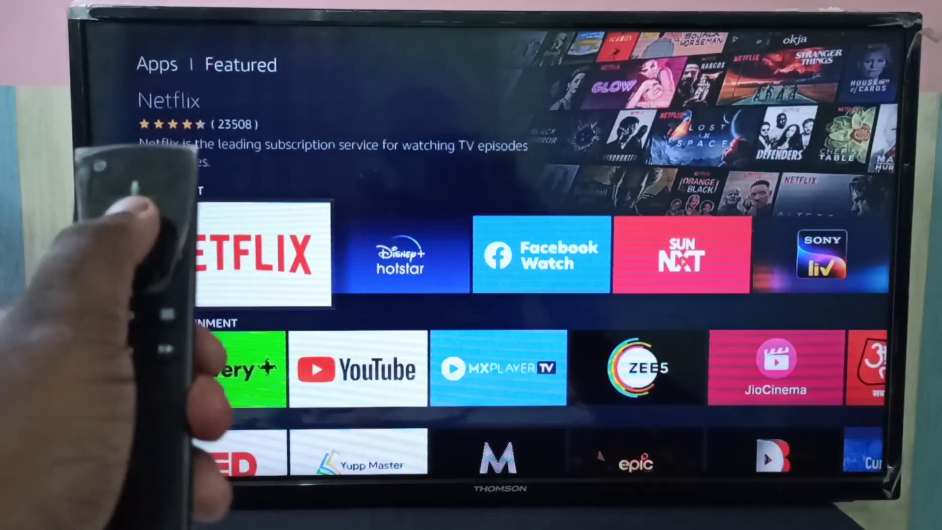
Move up from the Netflix tile to the top navigation bar (TV Shows, Apps, Settings)
key(Up)
key(Up)
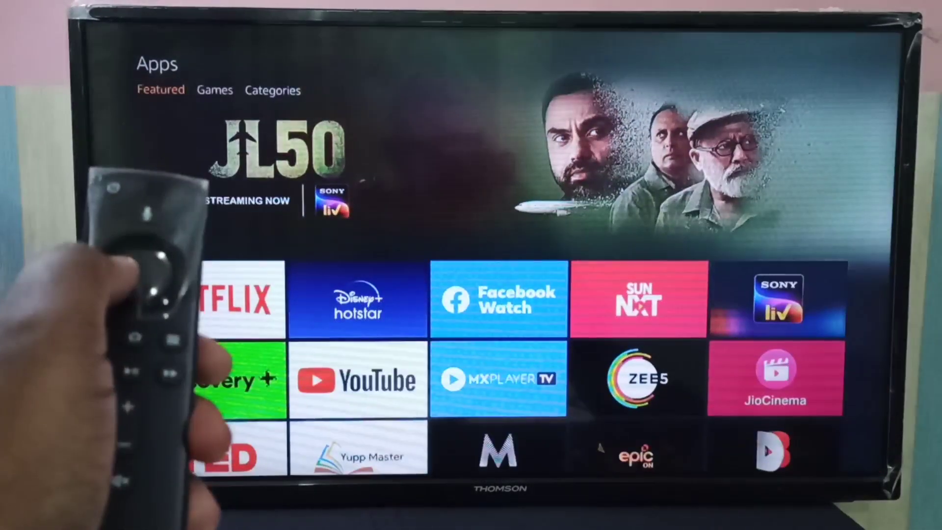
key(Up)
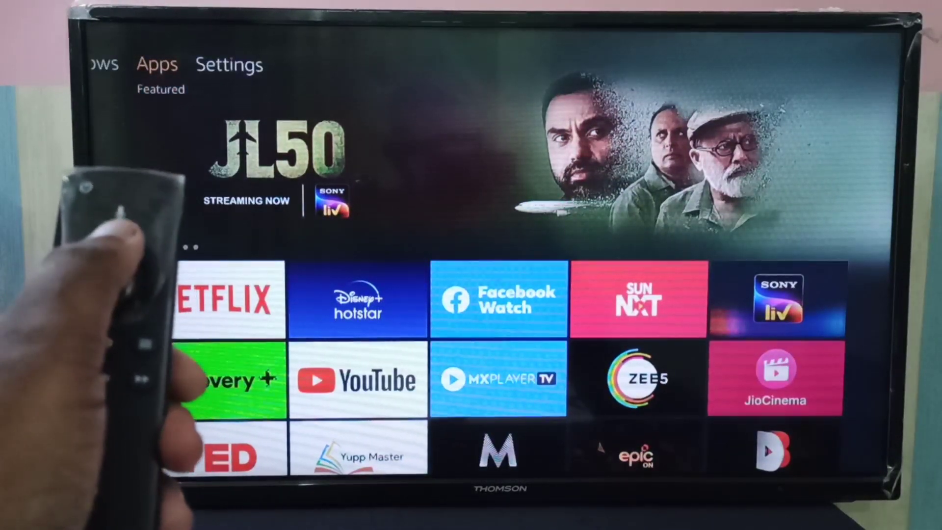
key(Left)
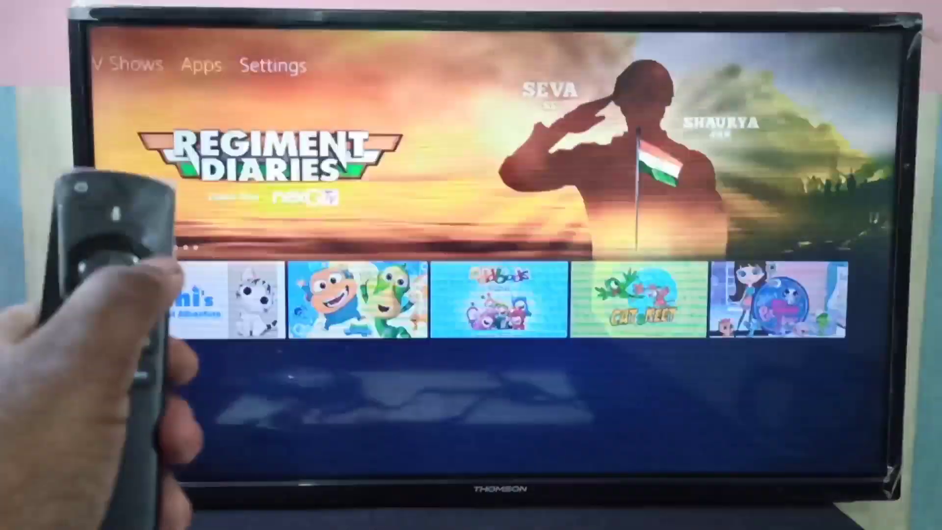
Move across to Settings and step through its categories to My Fire TV
key(Right)
key(Down)
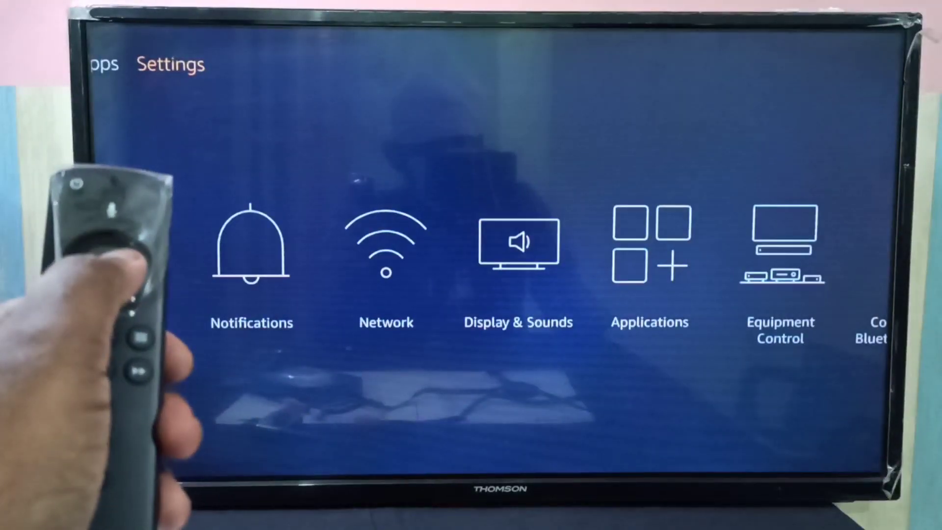
key(Down)
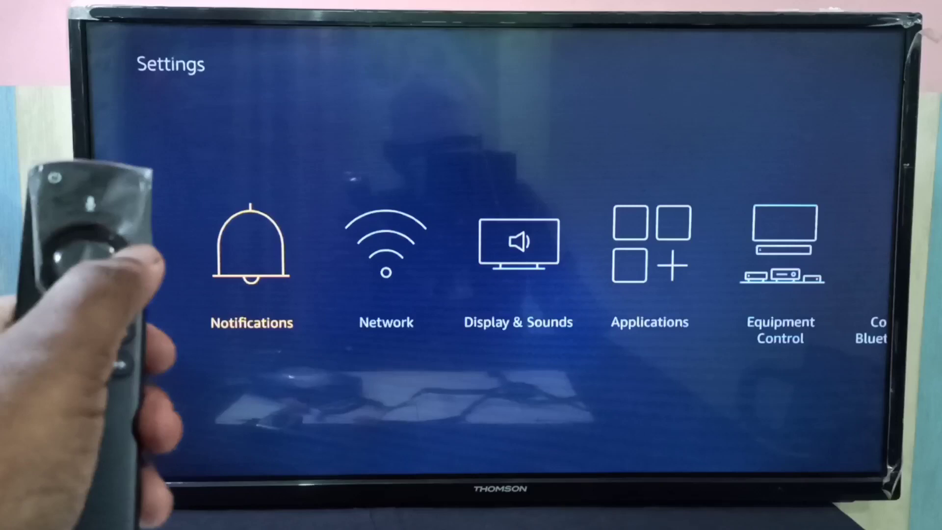
key(Right)
key(Right)
key(Right)
key(Right)
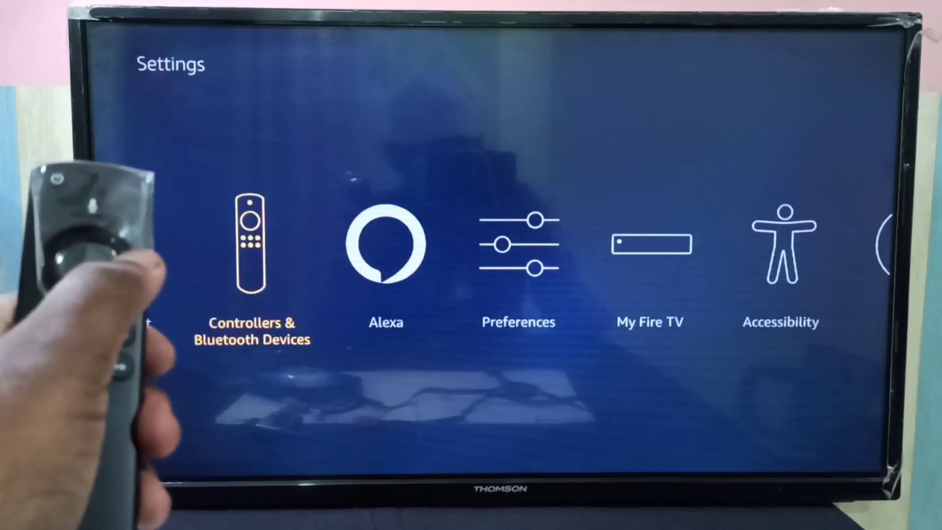
key(Right)
key(Right)
key(Right)
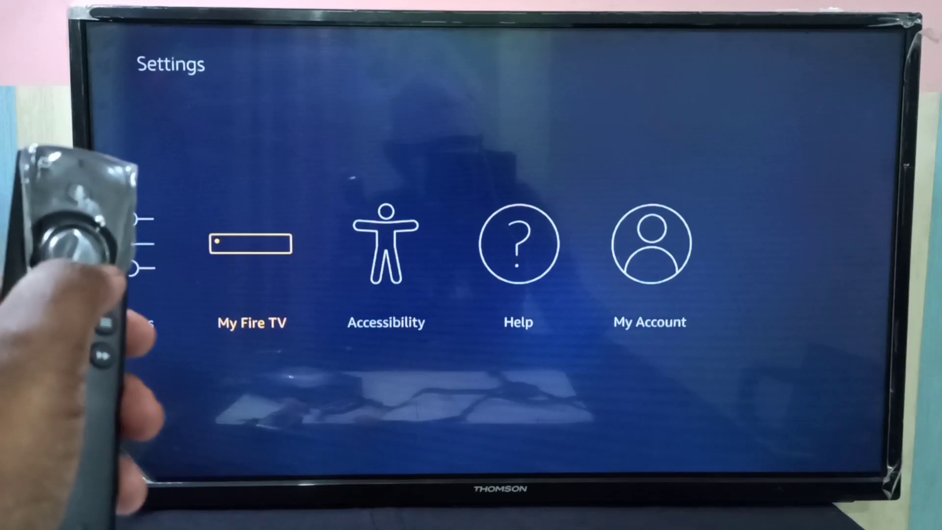
Open My Fire TV, then its About section
key(Return)
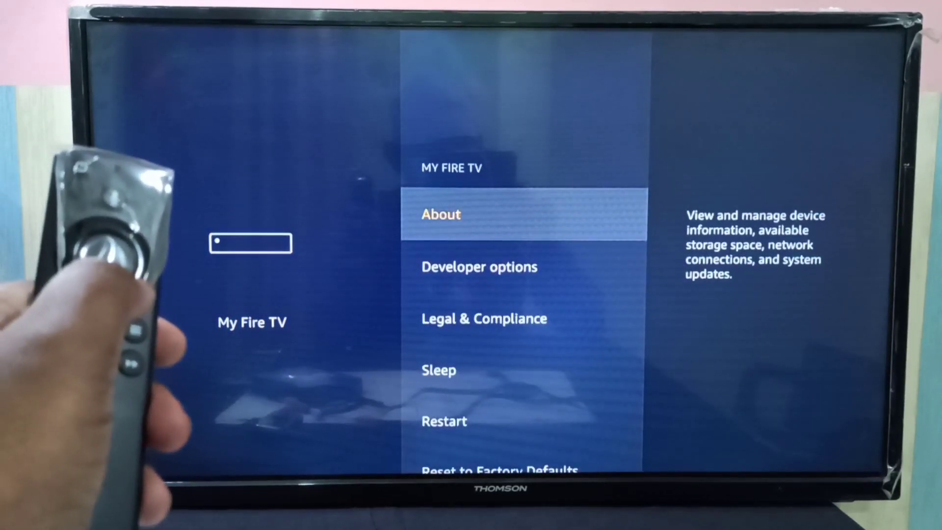
key(Return)
key(Down)
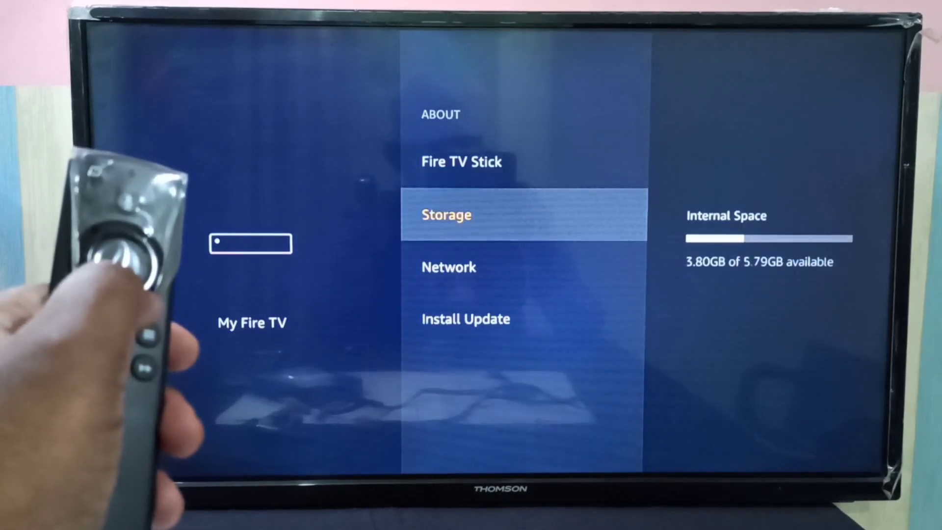
key(Down)
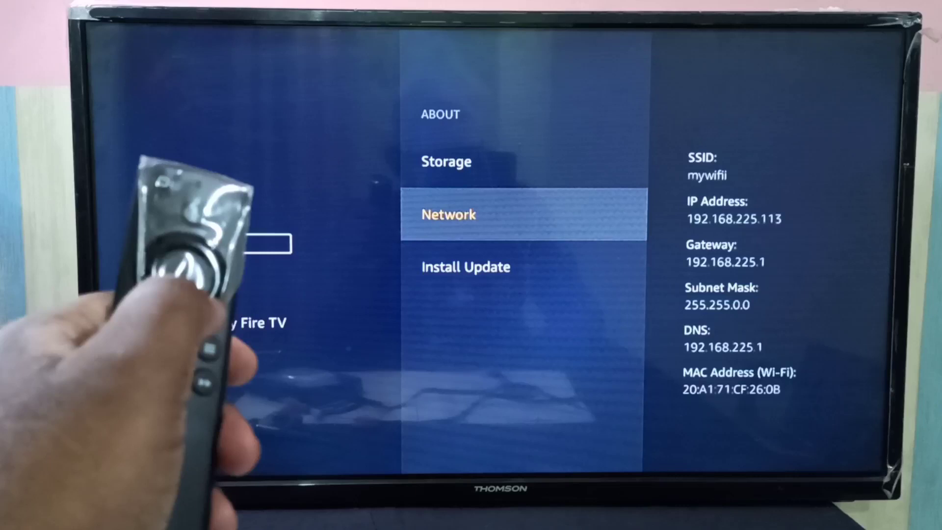
key(Up)
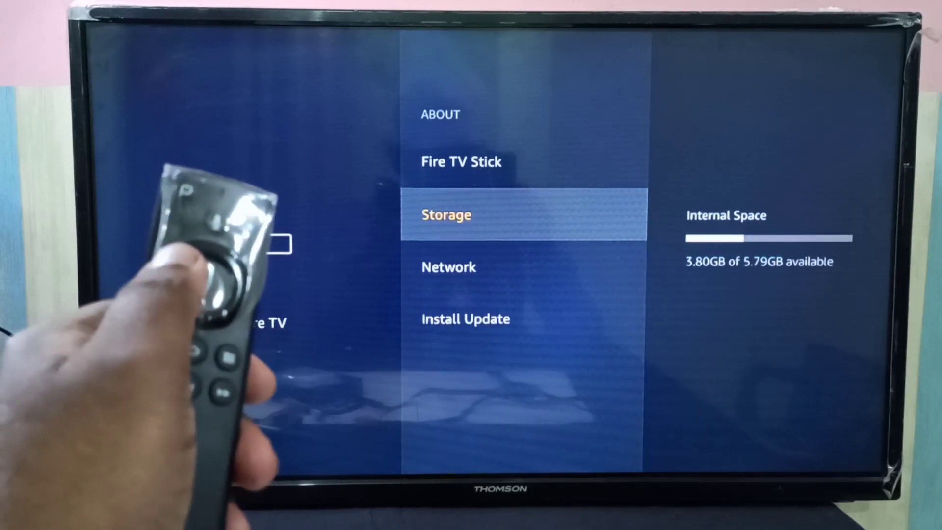
Focus Network in About to show SSID, IP, gateway, subnet, DNS and MAC details
key(Down)
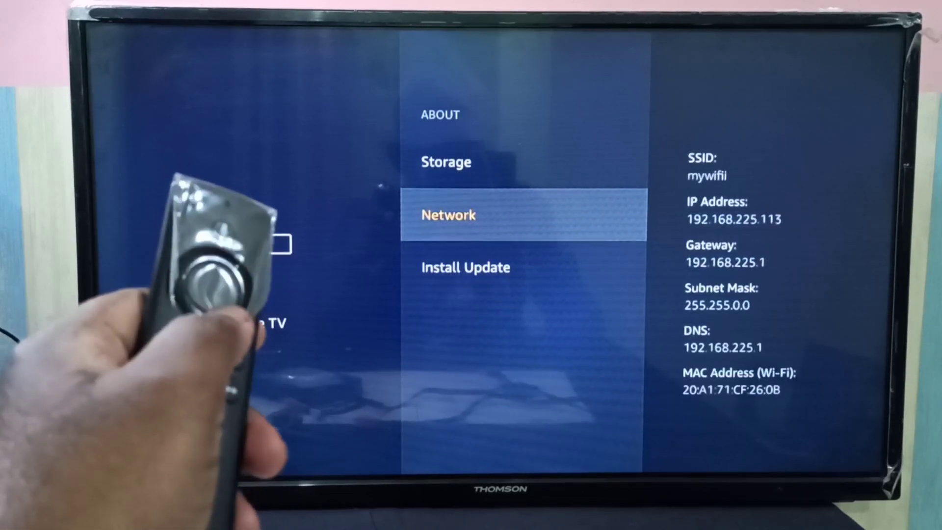